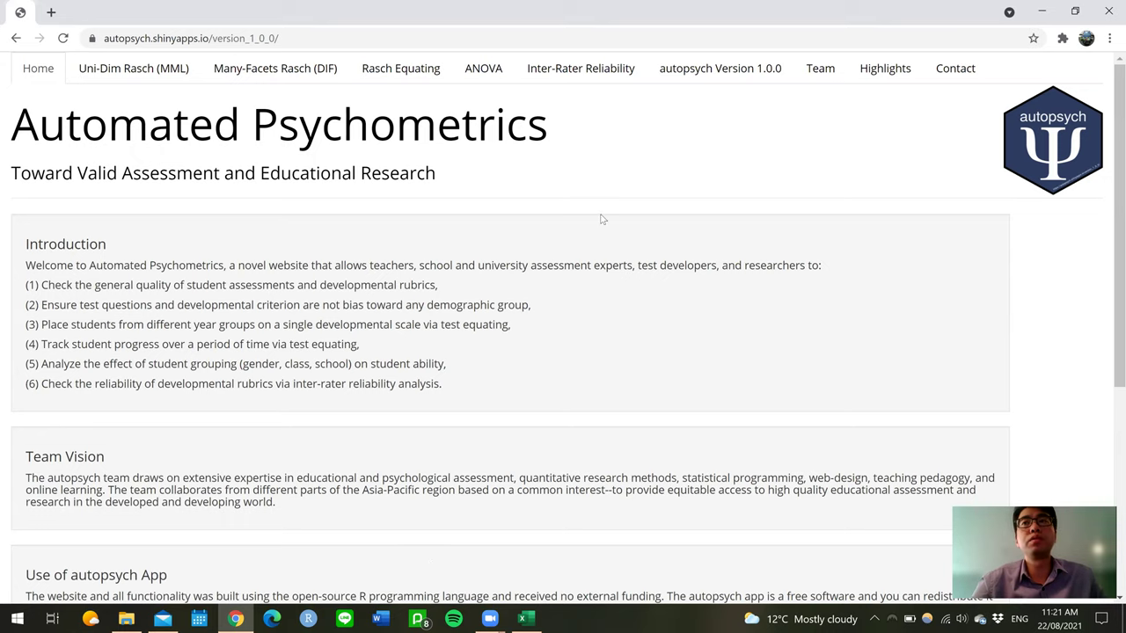
- Go to the ANOVA tab to reach the One-Way ANOVA Analysis page with its Rasch and groups file inputs
{"action": "left_click", "coordinate": [488, 73]}
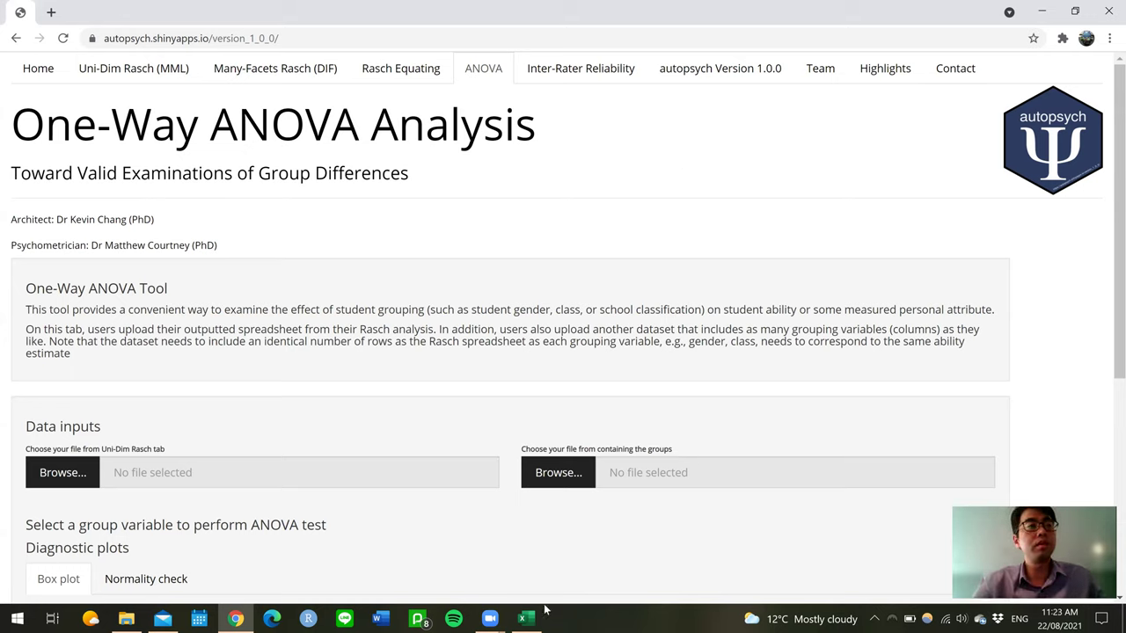
- Open the data folder in File Explorer and select the Test_ANOVA_Group workbook
{"action": "left_click", "coordinate": [128, 619]}
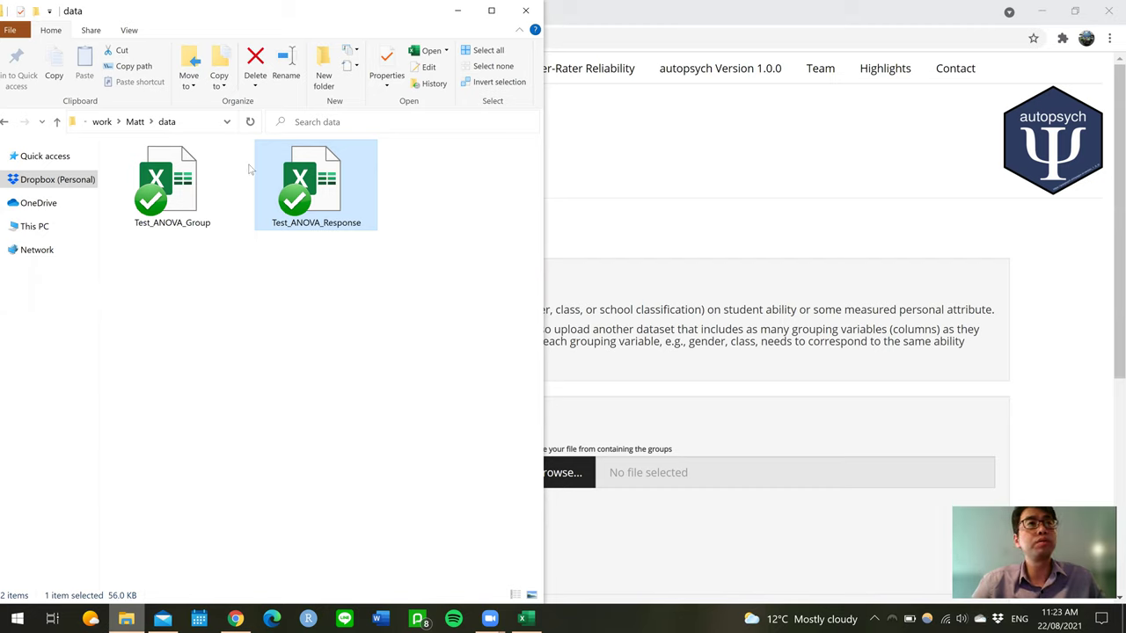
{"action": "left_click", "coordinate": [192, 181]}
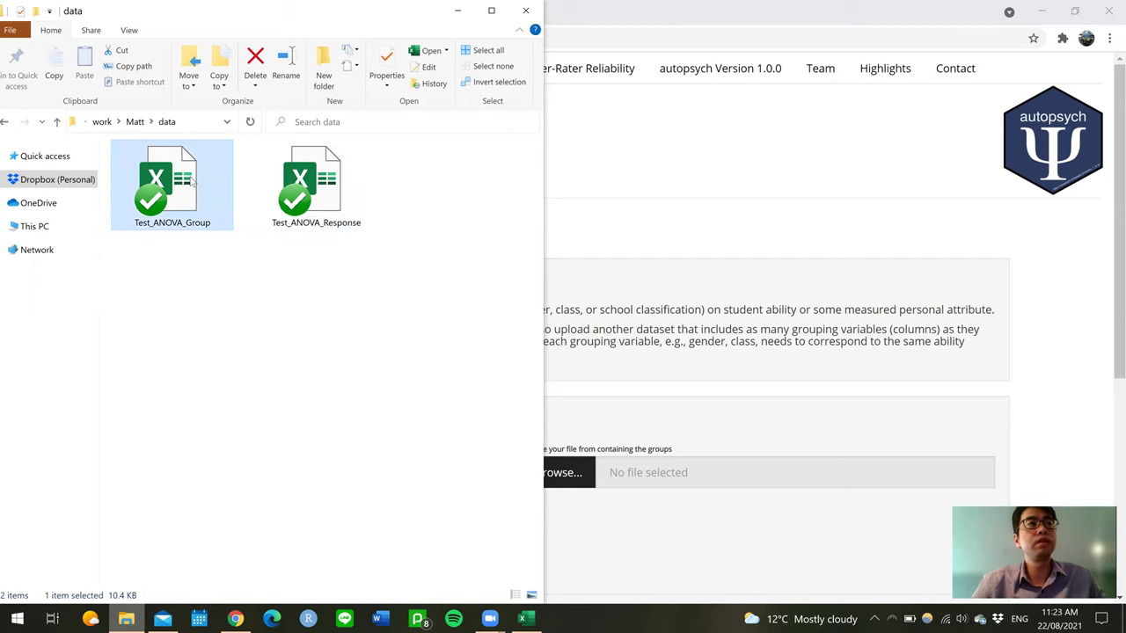
- Review Test_ANOVA_Group's Participant ID, School and Gender columns in Excel, then close it
{"action": "left_click", "coordinate": [526, 620]}
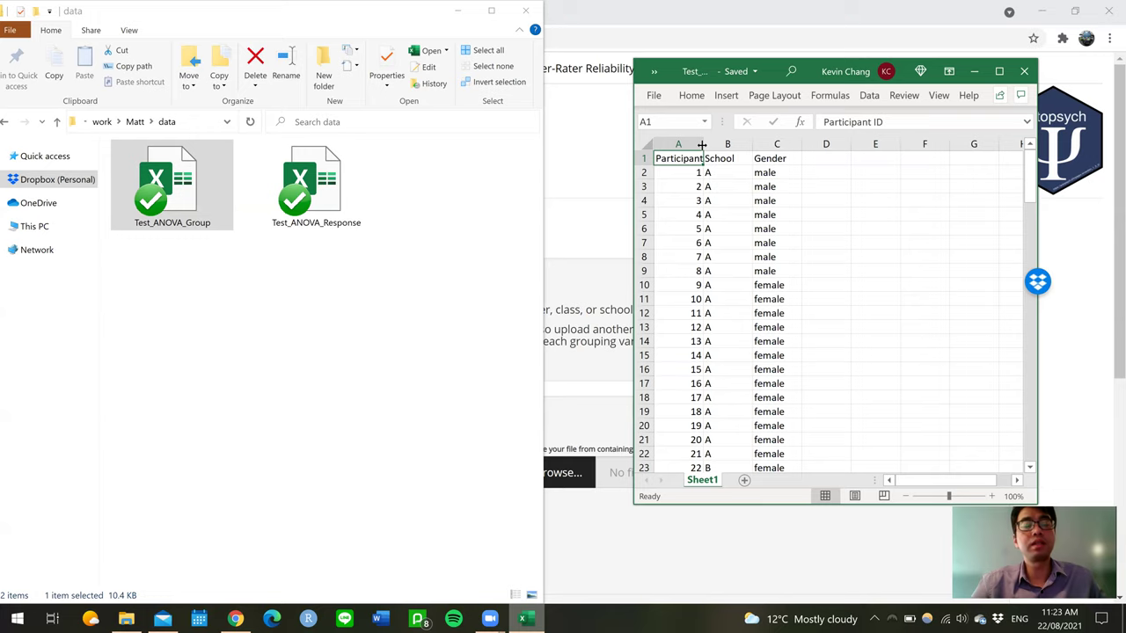
{"action": "left_click", "coordinate": [1024, 72]}
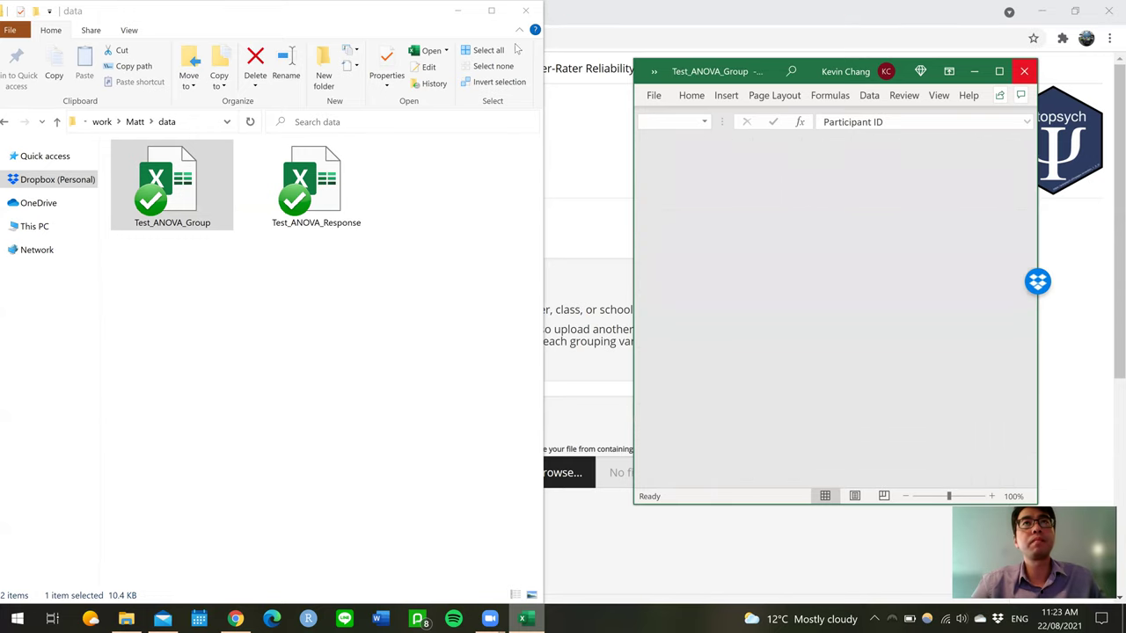
- Back on the ANOVA page, load Test_ANOVA_Response.xlsx for Rasch abilities and Test_ANOVA_Group.xlsx for groups
{"action": "left_click", "coordinate": [401, 28]}
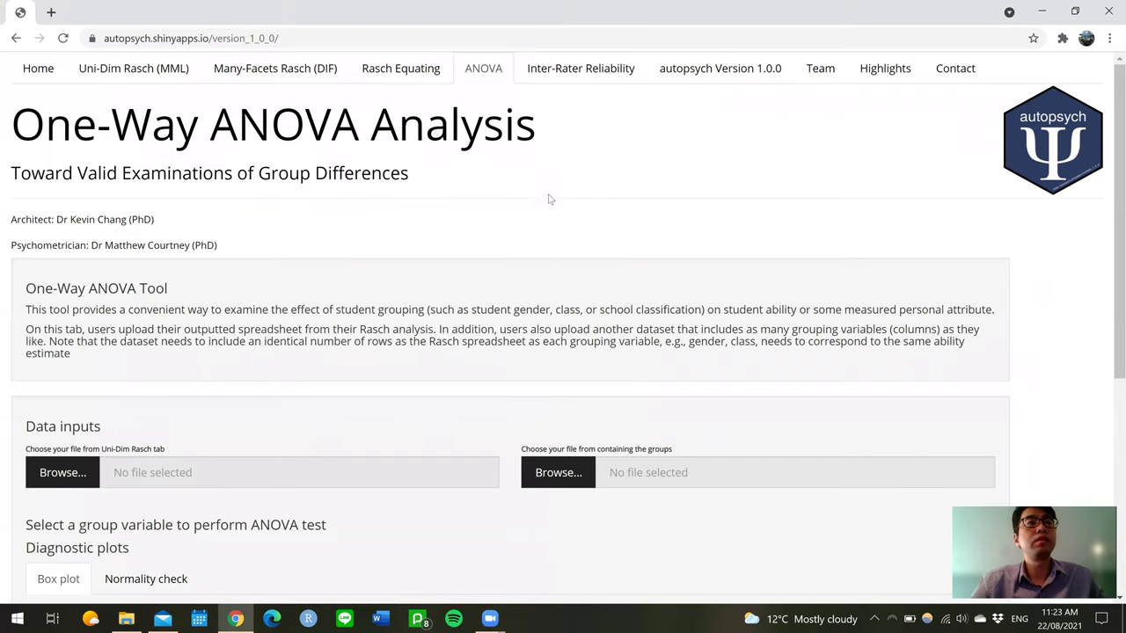
{"action": "left_click", "coordinate": [569, 185]}
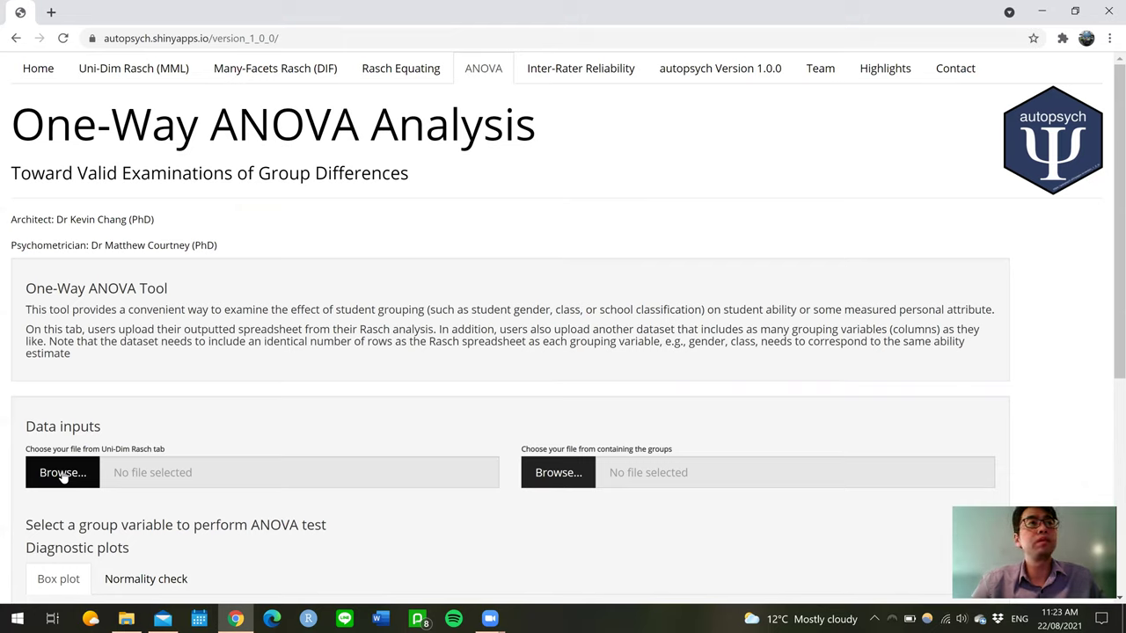
{"action": "left_click", "coordinate": [63, 475]}
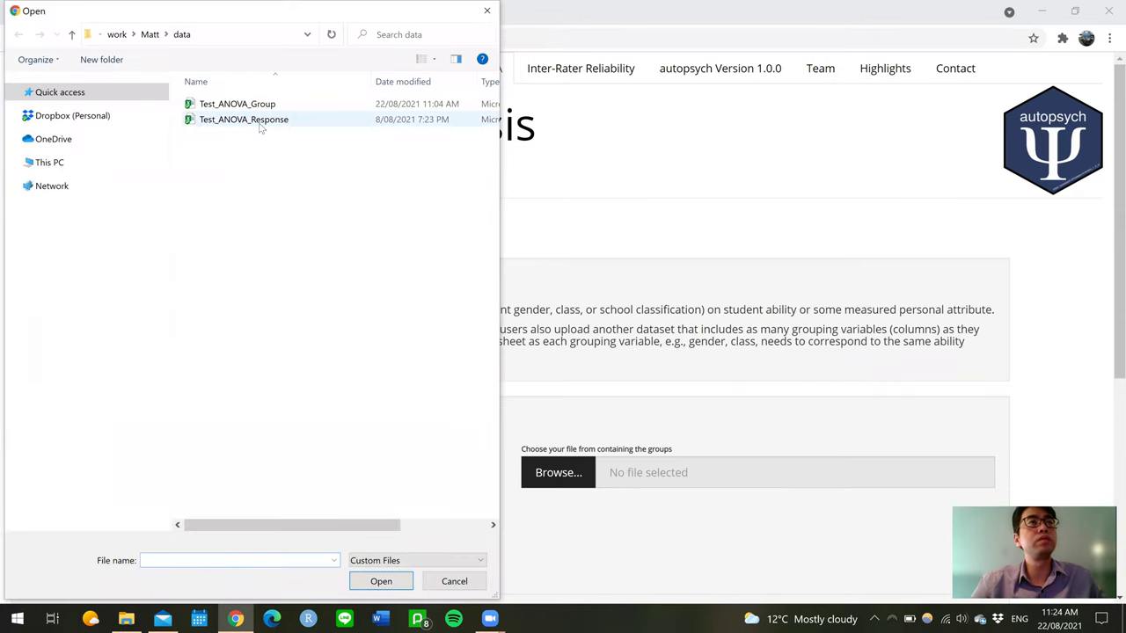
{"action": "left_click", "coordinate": [260, 123]}
{"action": "double_click", "coordinate": [261, 123]}
{"action": "left_click", "coordinate": [571, 482]}
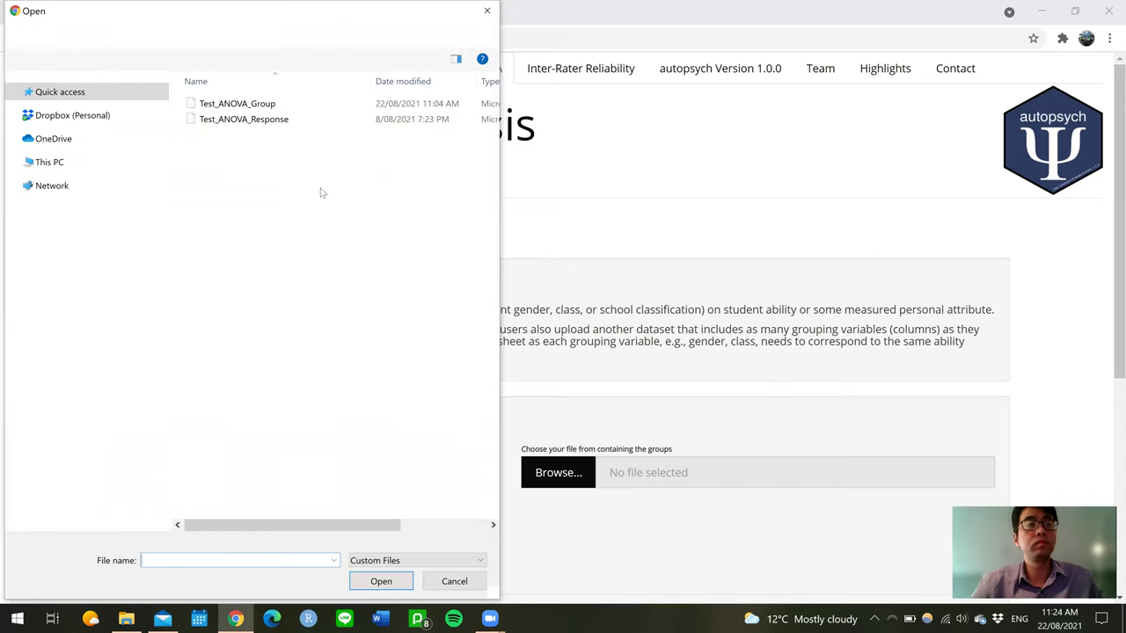
{"action": "double_click", "coordinate": [253, 104]}
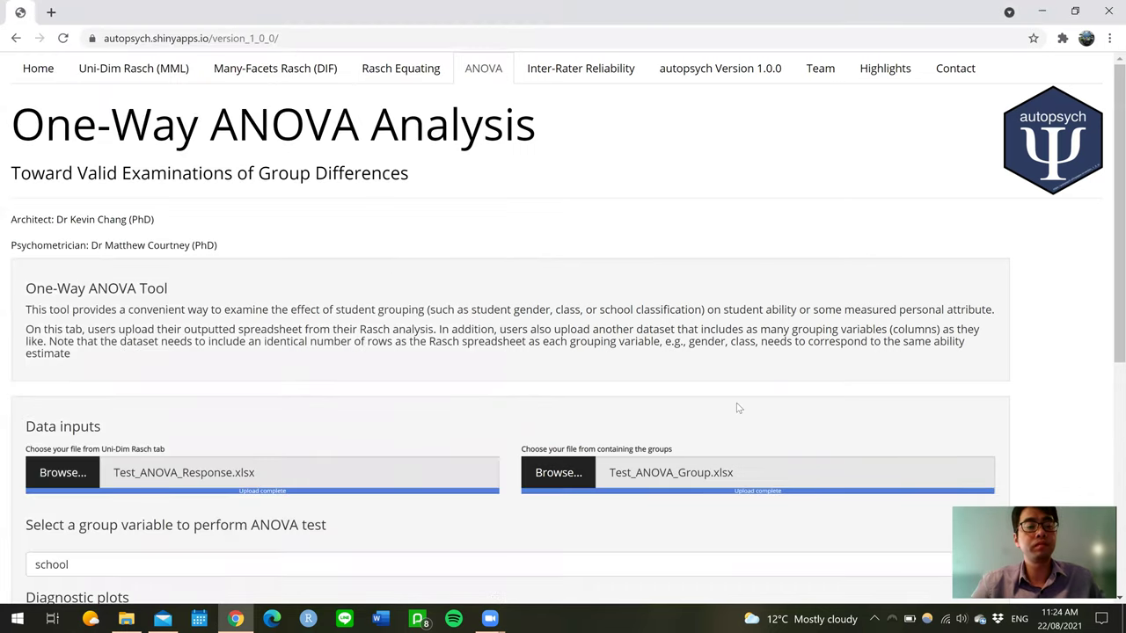
{"action": "scroll", "coordinate": [739, 409], "scroll_direction": "down", "scroll_amount": 2}
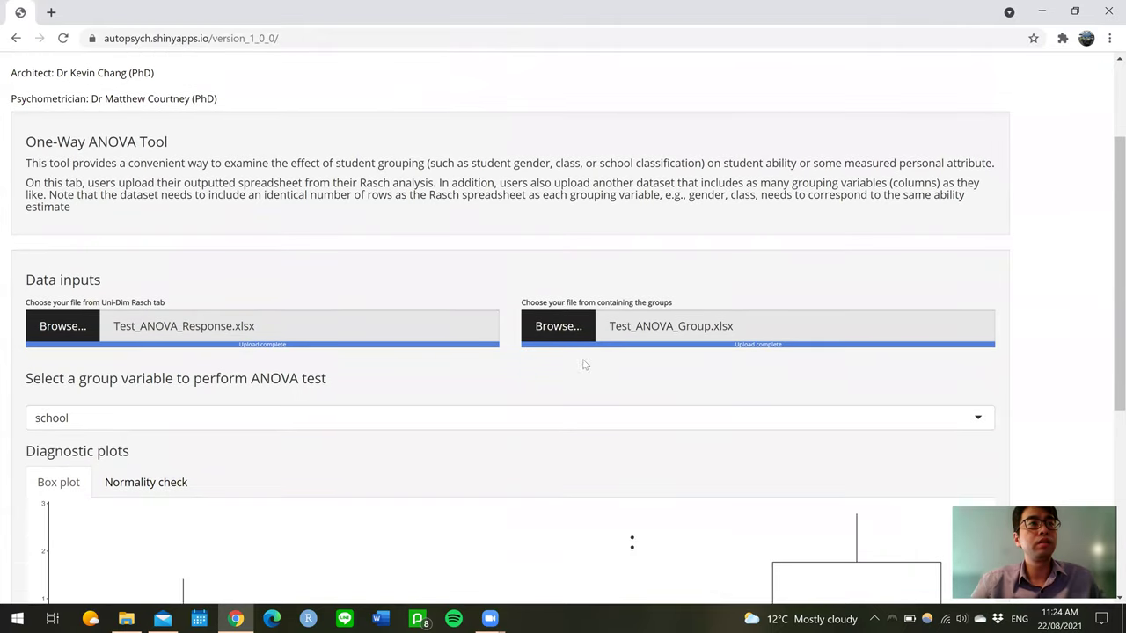
{"action": "left_click", "coordinate": [468, 418]}
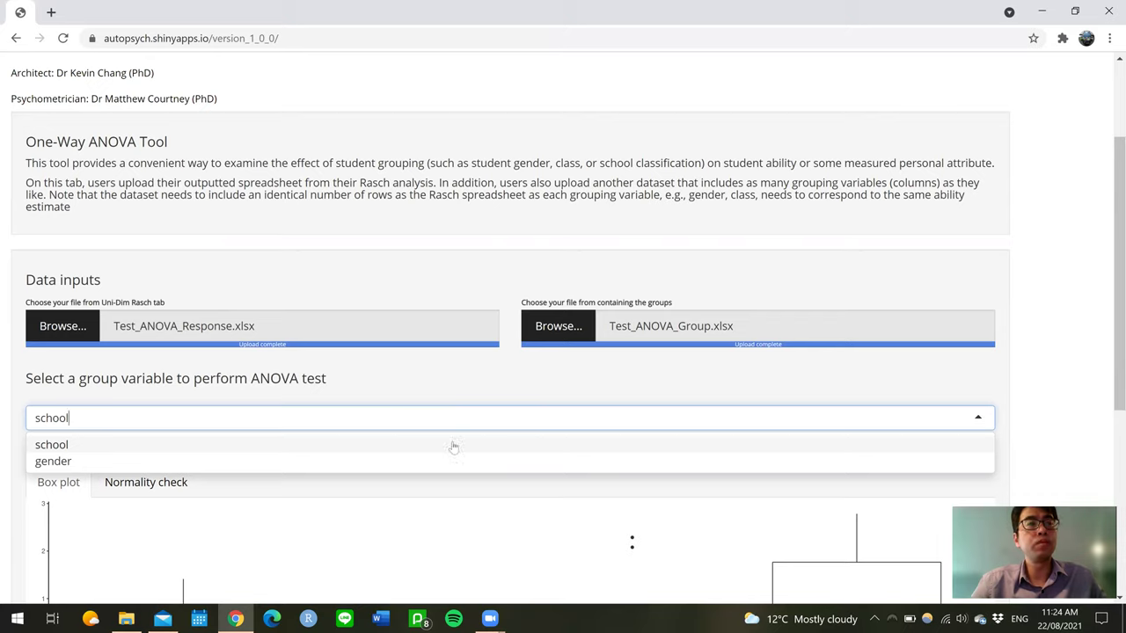
{"action": "left_click", "coordinate": [447, 448]}
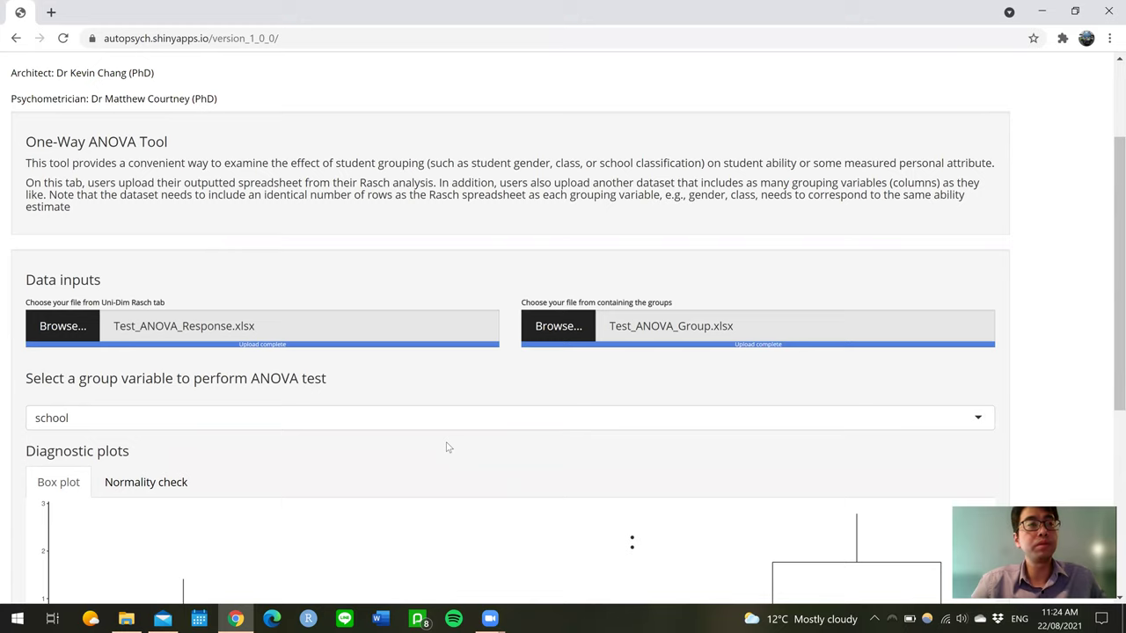
{"action": "scroll", "coordinate": [446, 448], "scroll_direction": "down", "scroll_amount": 3}
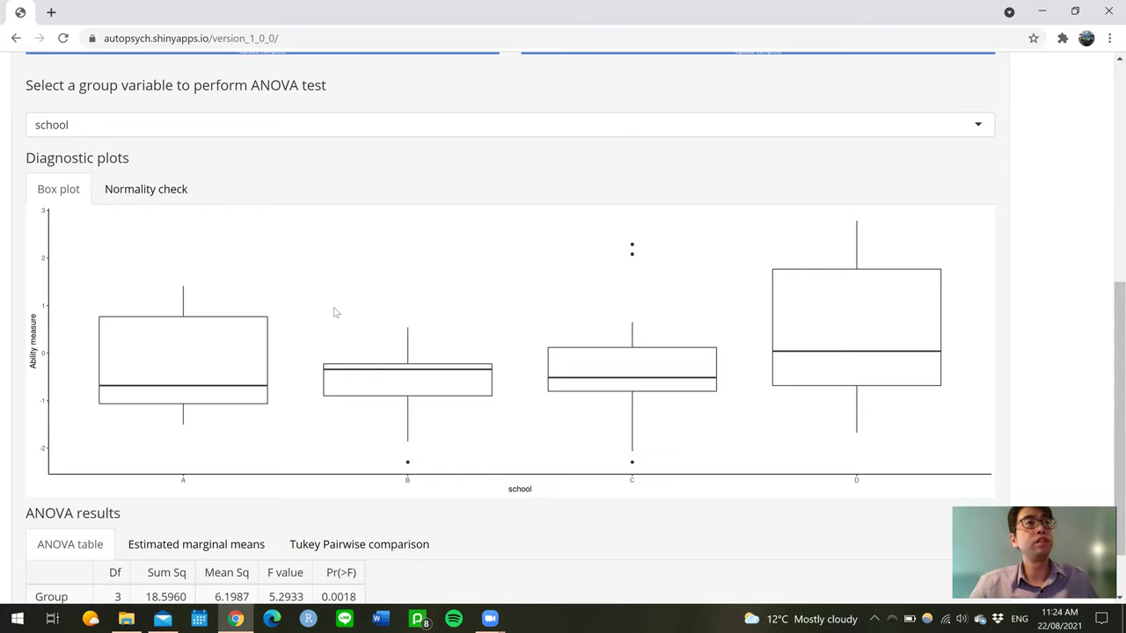
- Switch the diagnostic plots to Normality check, showing the Q-Q plot (W = 0.9776, p = 0.033) and residual histogram
{"action": "left_click", "coordinate": [164, 192]}
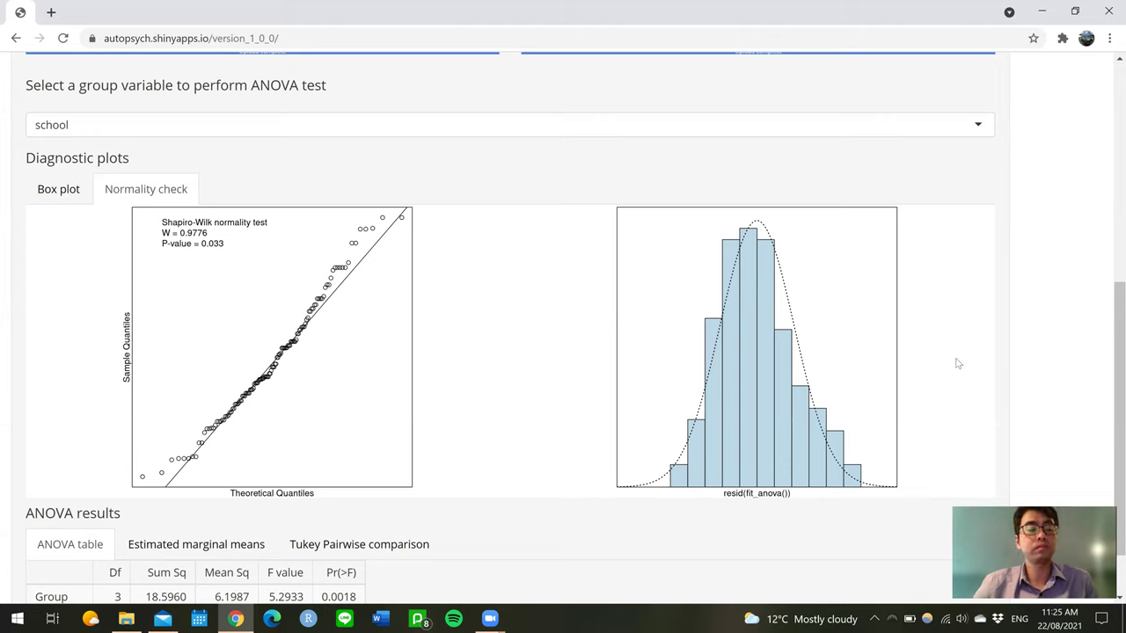
- Highlight the Residuals row, Group sum of squares 18.5960, residual 144.0395 and Group Df 3
{"action": "scroll", "coordinate": [958, 363], "scroll_direction": "down", "scroll_amount": 1}
{"action": "scroll", "coordinate": [958, 364], "scroll_direction": "up", "scroll_amount": 2}
{"action": "scroll", "coordinate": [958, 363], "scroll_direction": "down", "scroll_amount": 2}
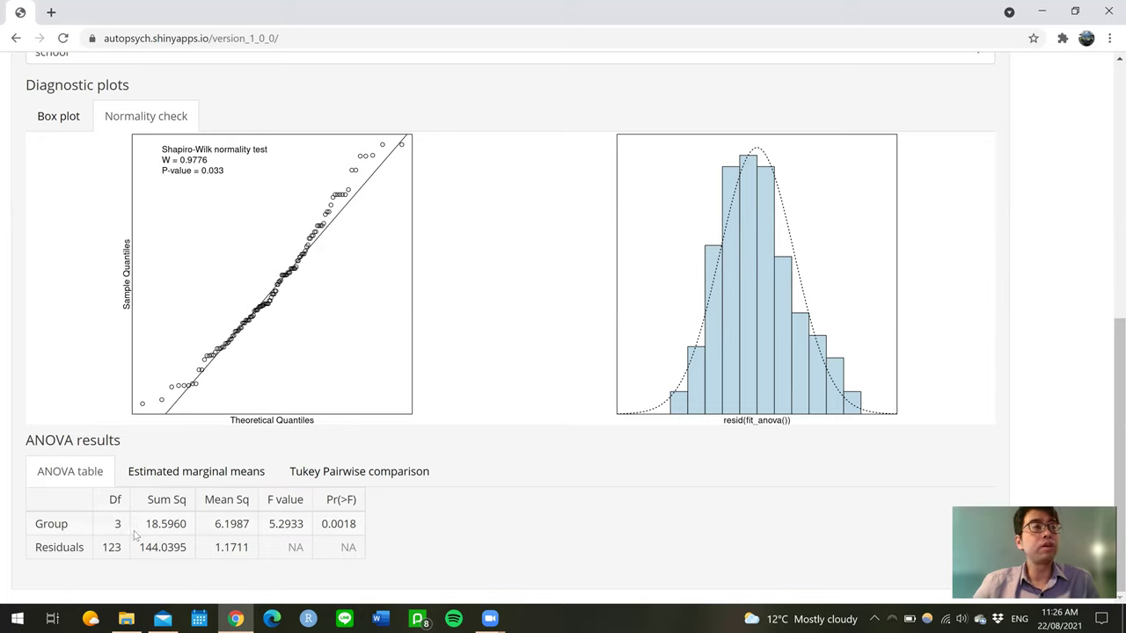
{"action": "double_click", "coordinate": [75, 547]}
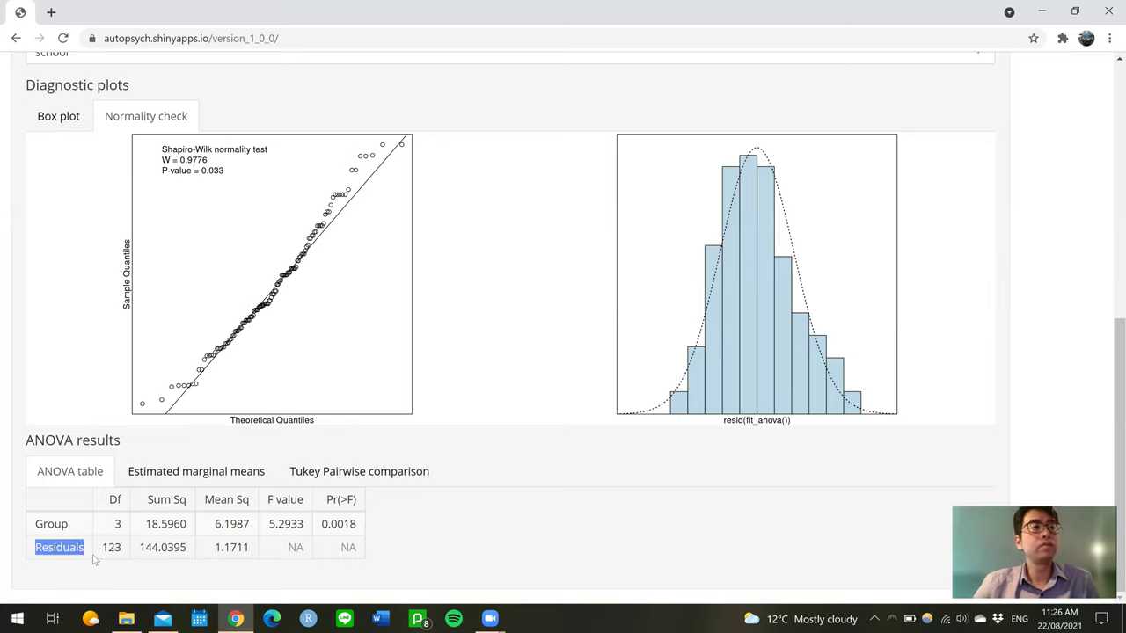
{"action": "left_click", "coordinate": [95, 562]}
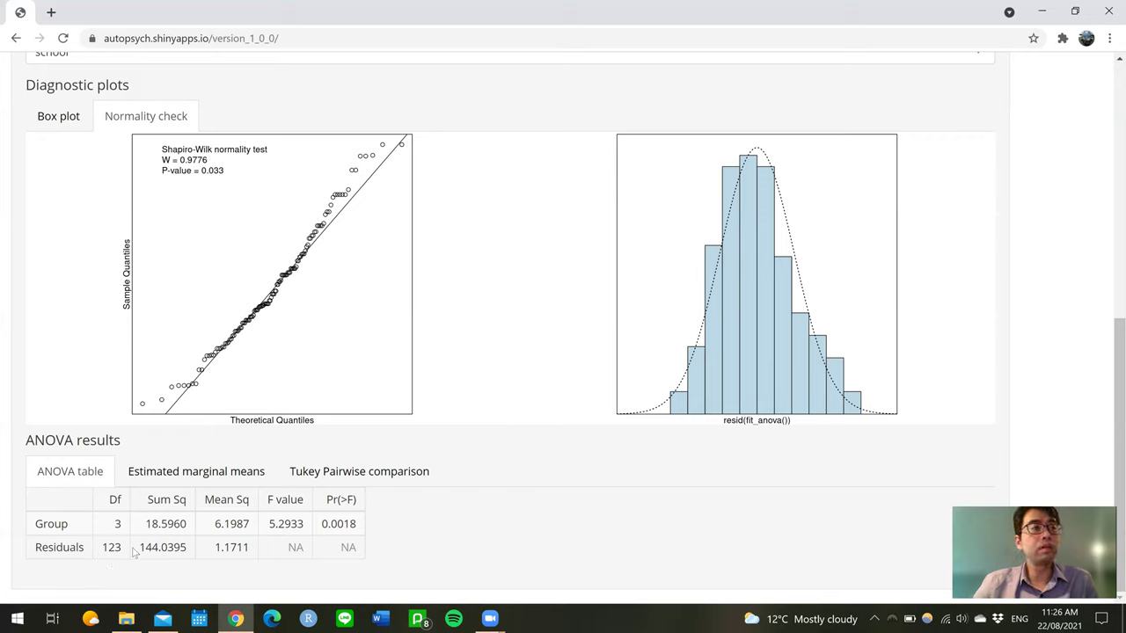
{"action": "double_click", "coordinate": [157, 524]}
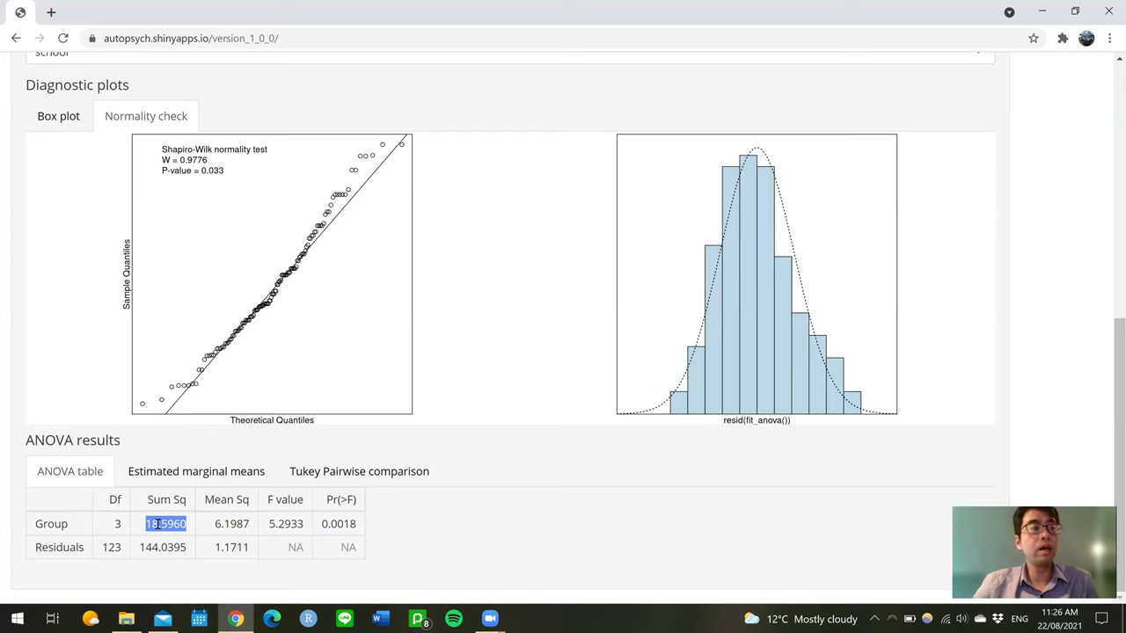
{"action": "double_click", "coordinate": [157, 525]}
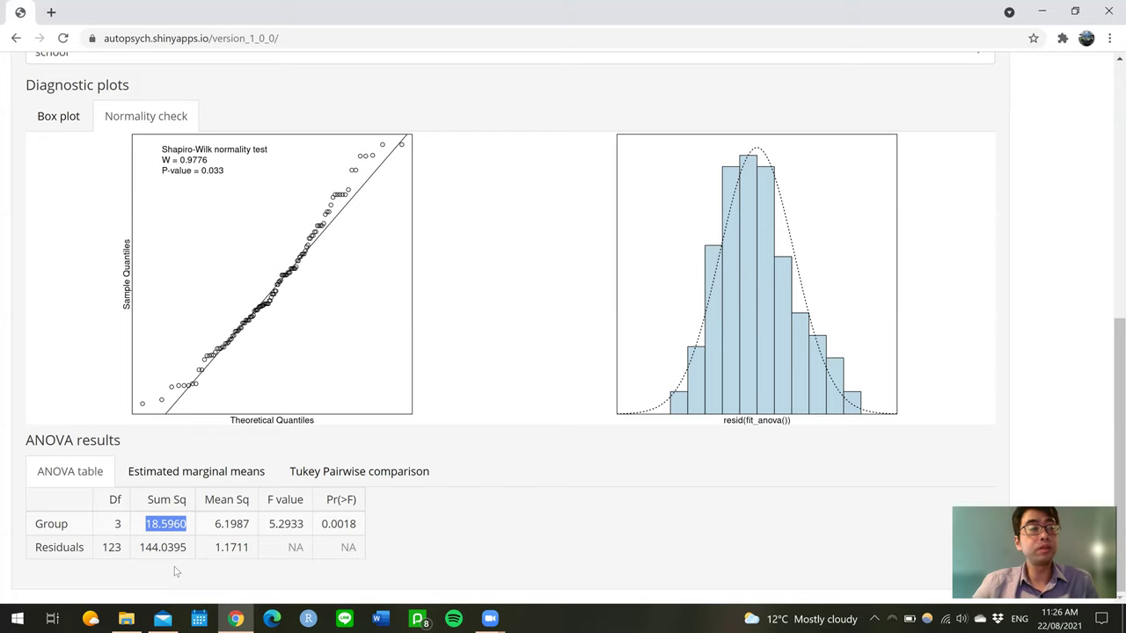
{"action": "double_click", "coordinate": [181, 547]}
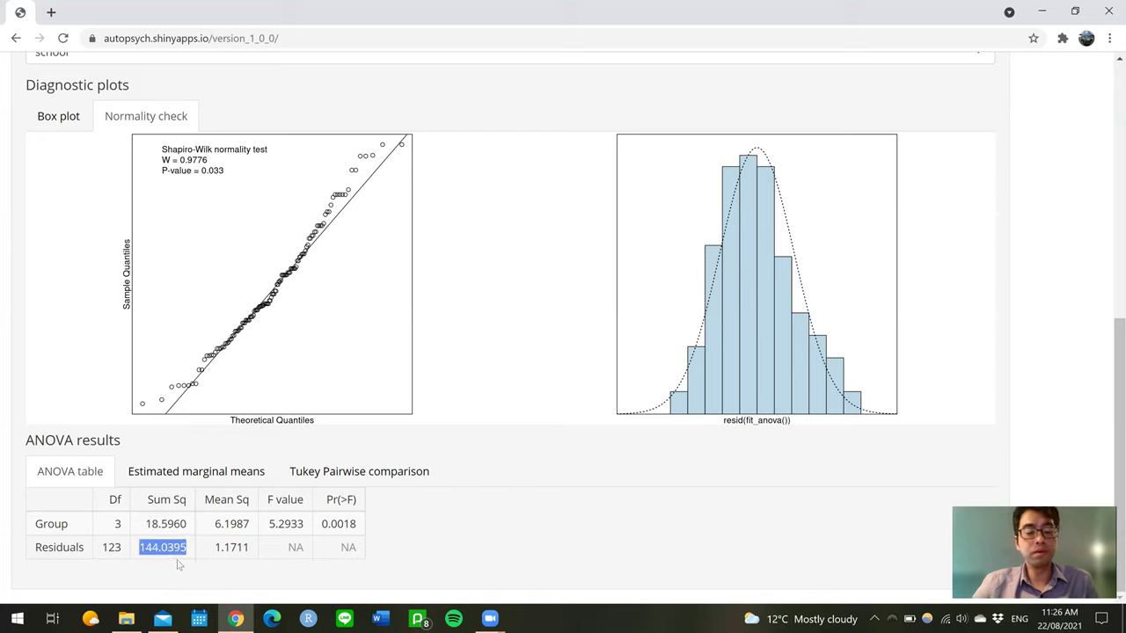
{"action": "left_click", "coordinate": [178, 565]}
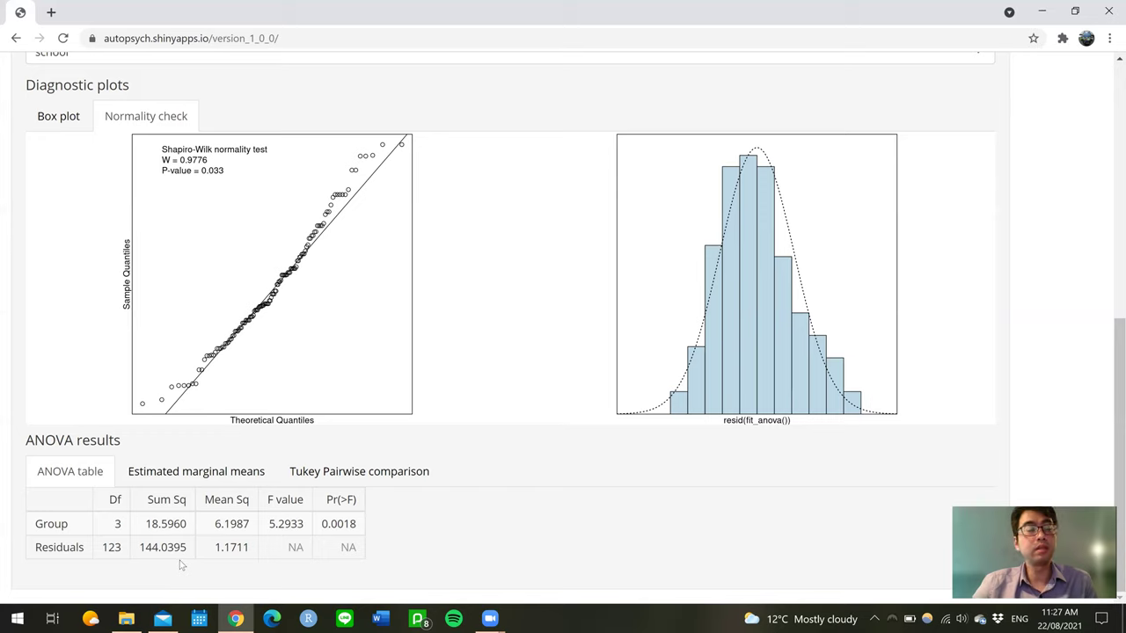
{"action": "left_click_drag", "start_coordinate": [111, 523], "coordinate": [129, 525]}
{"action": "left_click", "coordinate": [129, 526]}
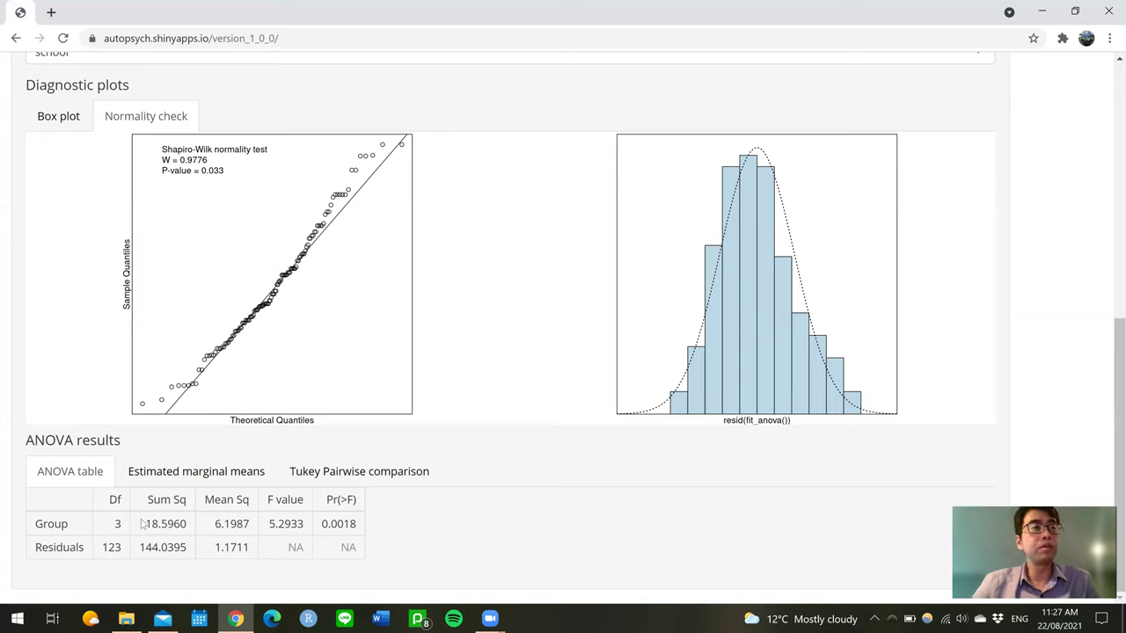
- Highlight mean squares 6.1987 and 1.1711, Residuals Df 123, and the F value 5.2933
{"action": "double_click", "coordinate": [229, 522]}
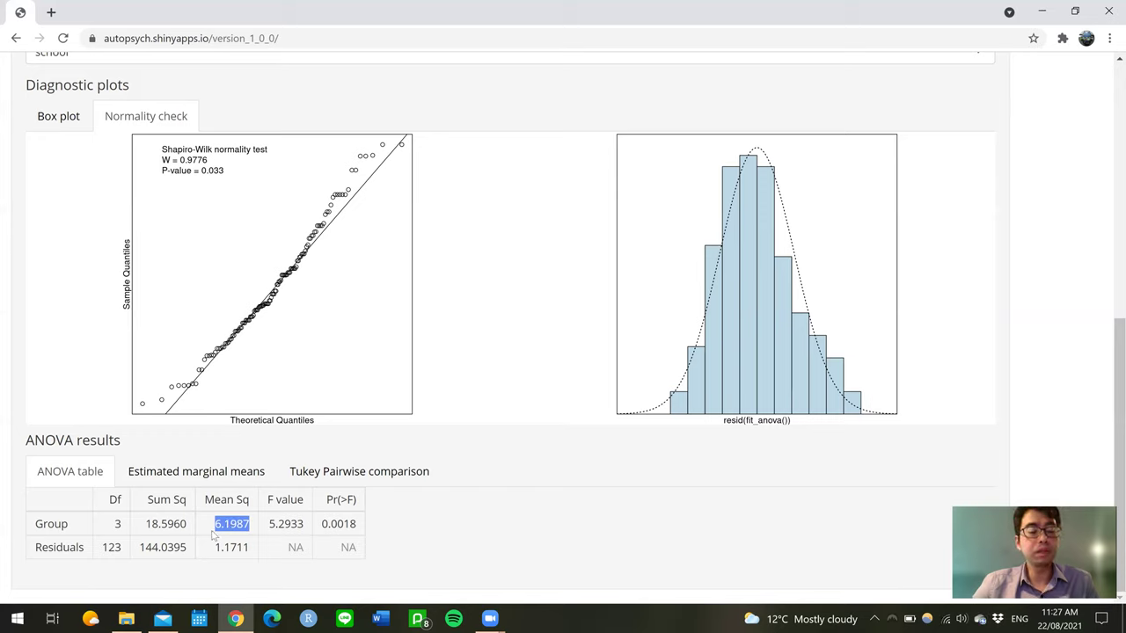
{"action": "double_click", "coordinate": [167, 548]}
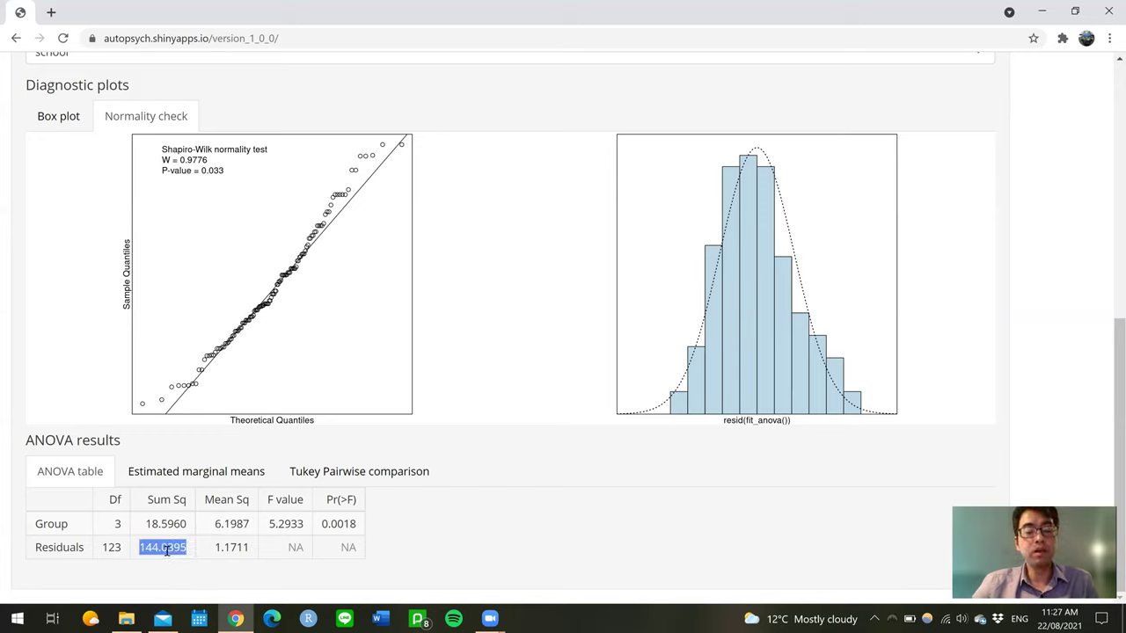
{"action": "double_click", "coordinate": [118, 546]}
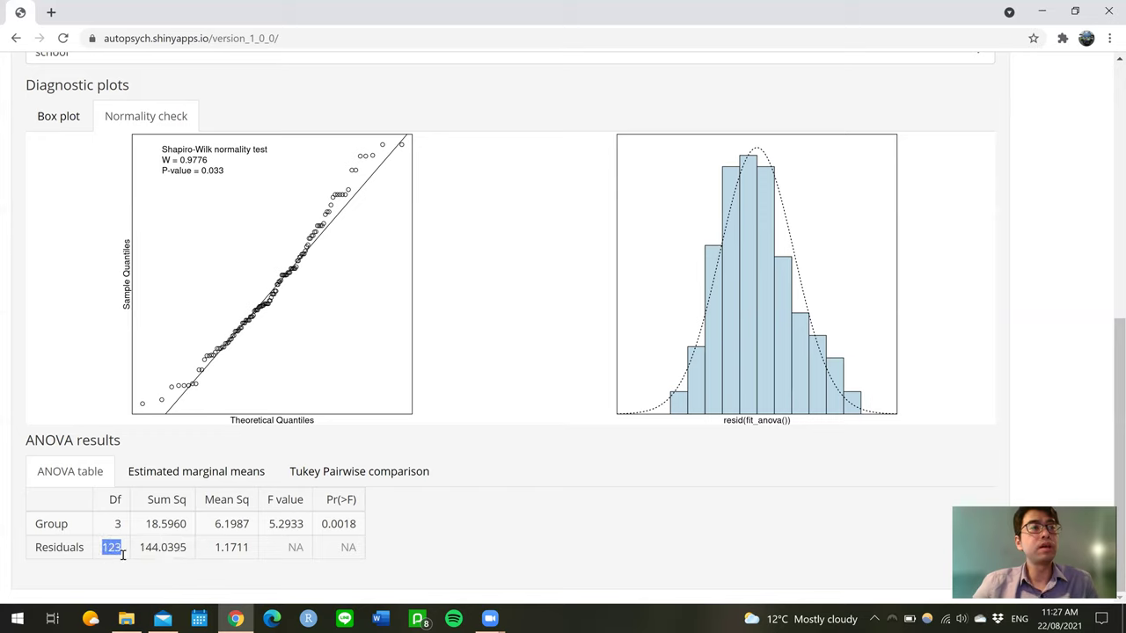
{"action": "double_click", "coordinate": [232, 547]}
{"action": "left_click", "coordinate": [239, 571]}
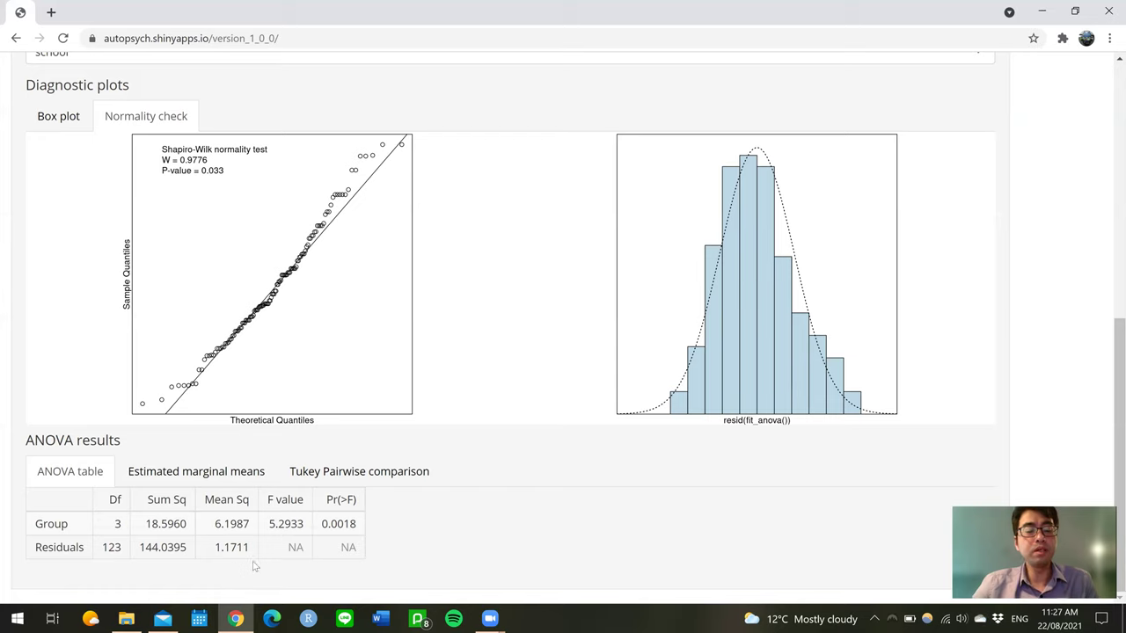
{"action": "double_click", "coordinate": [298, 526]}
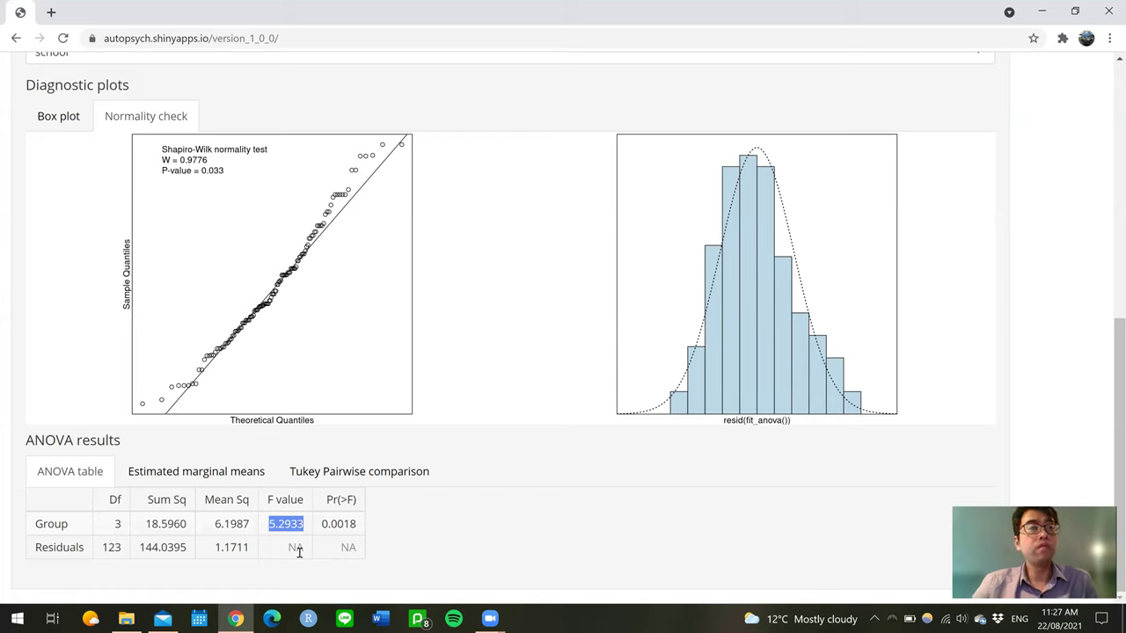
{"action": "left_click", "coordinate": [297, 548]}
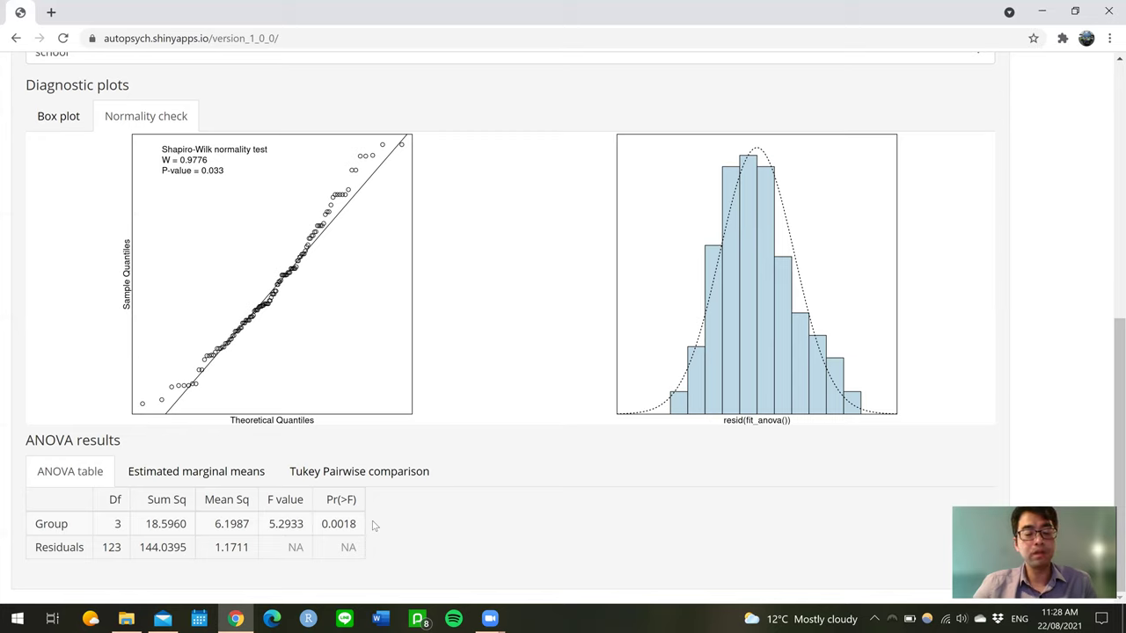
- Show the marginal means for schools A–D and highlight group D's emmean of 0.4245
{"action": "left_click", "coordinate": [212, 483]}
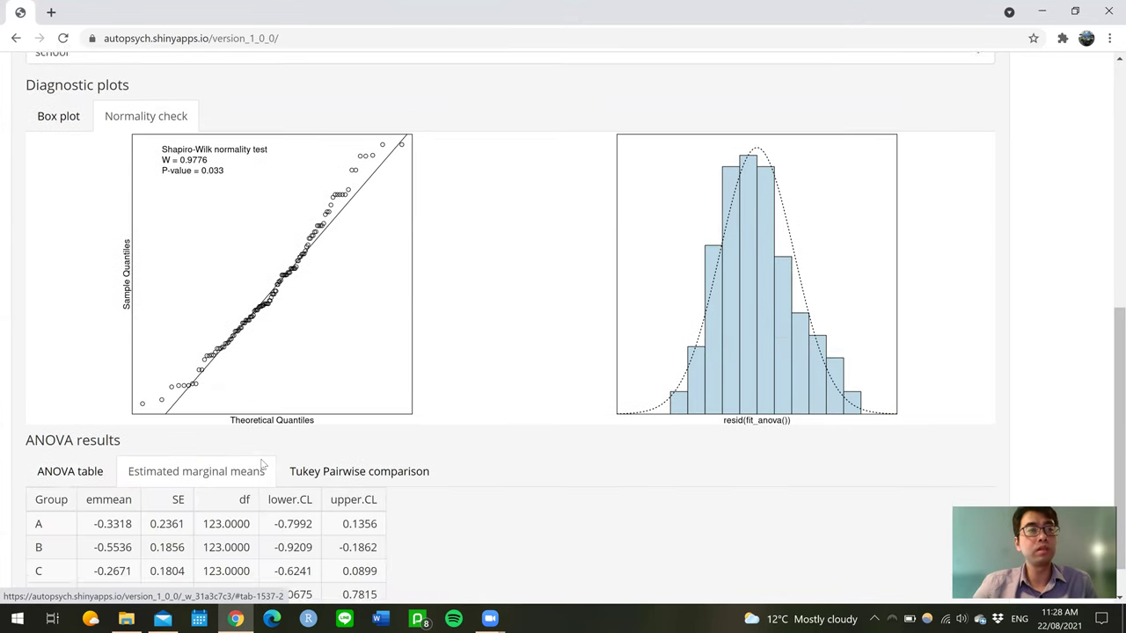
{"action": "scroll", "coordinate": [262, 464], "scroll_direction": "down", "scroll_amount": 1}
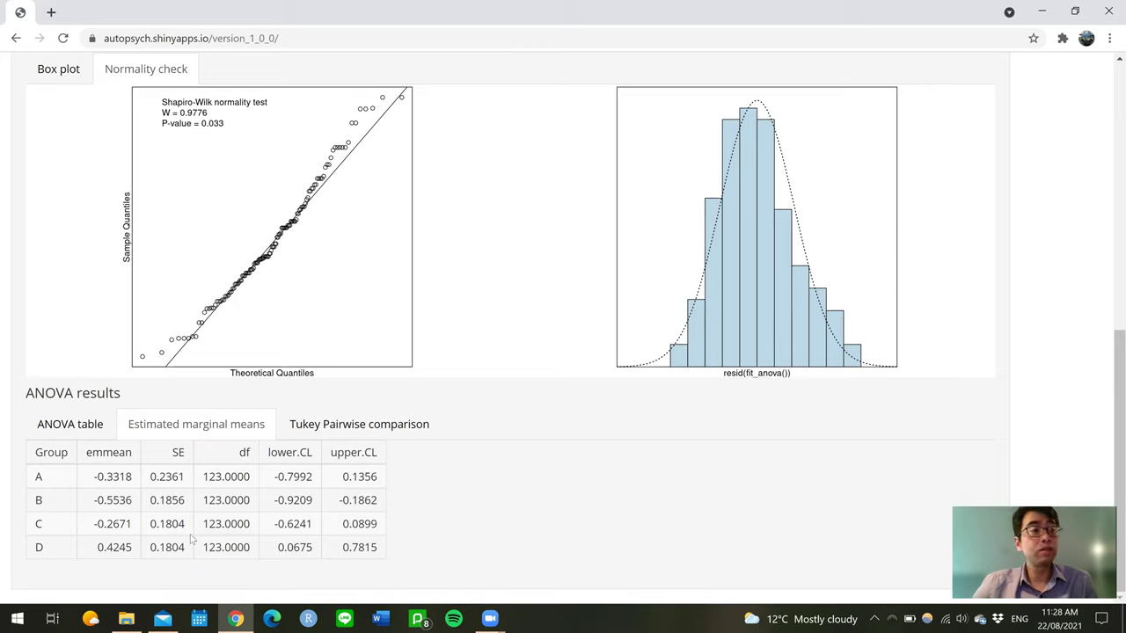
{"action": "double_click", "coordinate": [122, 547]}
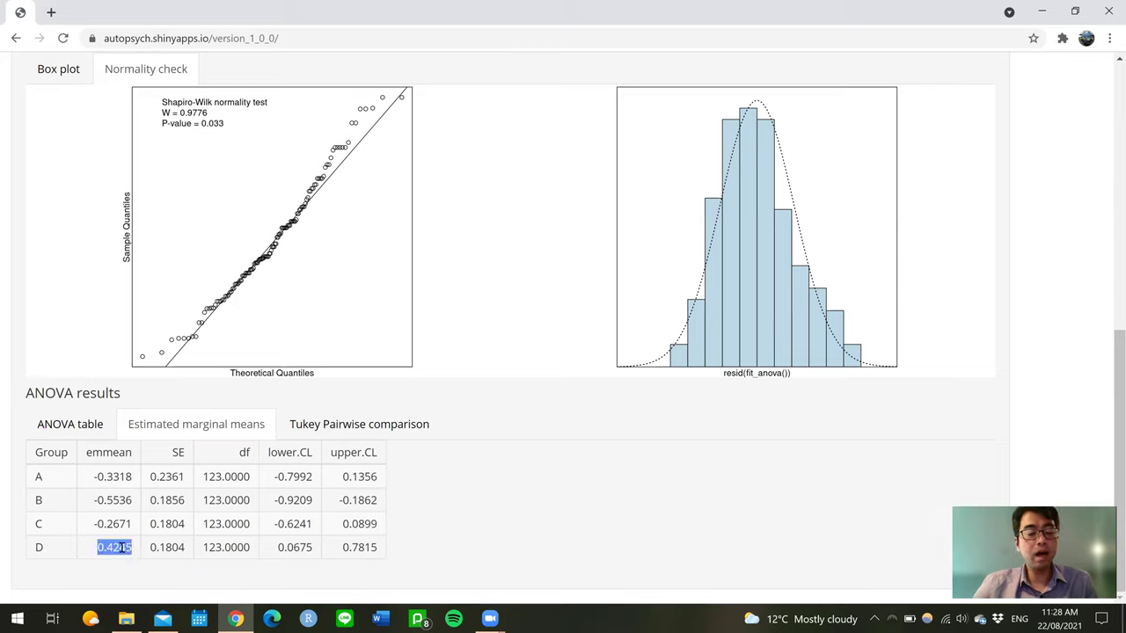
{"action": "left_click", "coordinate": [122, 575]}
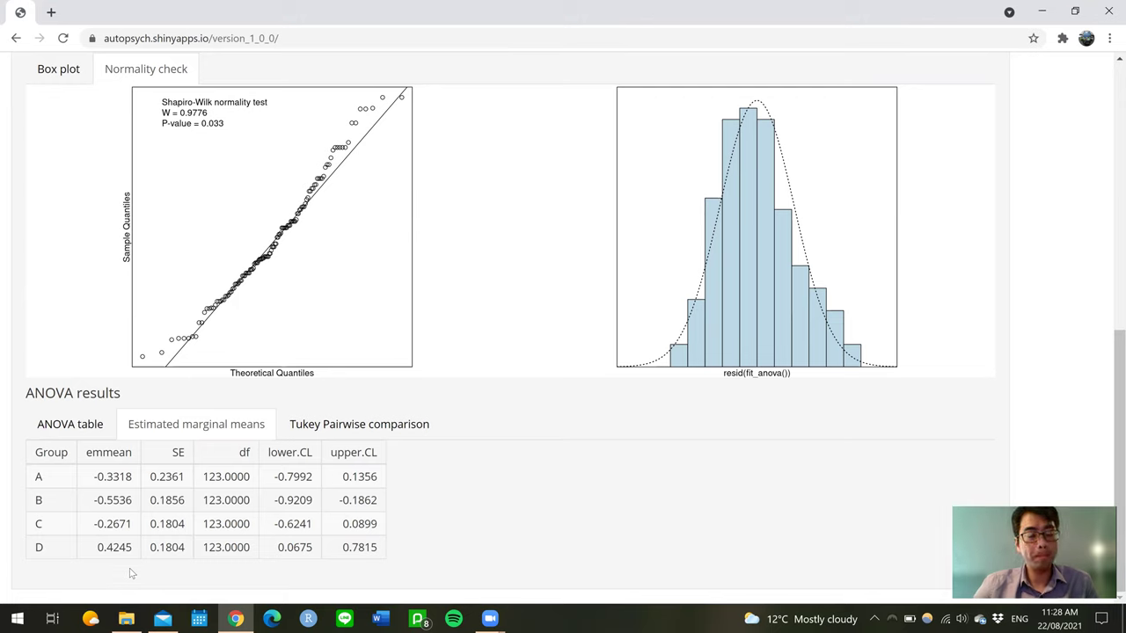
- Show Tukey comparisons and highlight the p-values against D: A–D 0.0580, B–D 0.0014, C–D 0.0379
{"action": "left_click", "coordinate": [348, 431]}
{"action": "scroll", "coordinate": [402, 472], "scroll_direction": "down", "scroll_amount": 1}
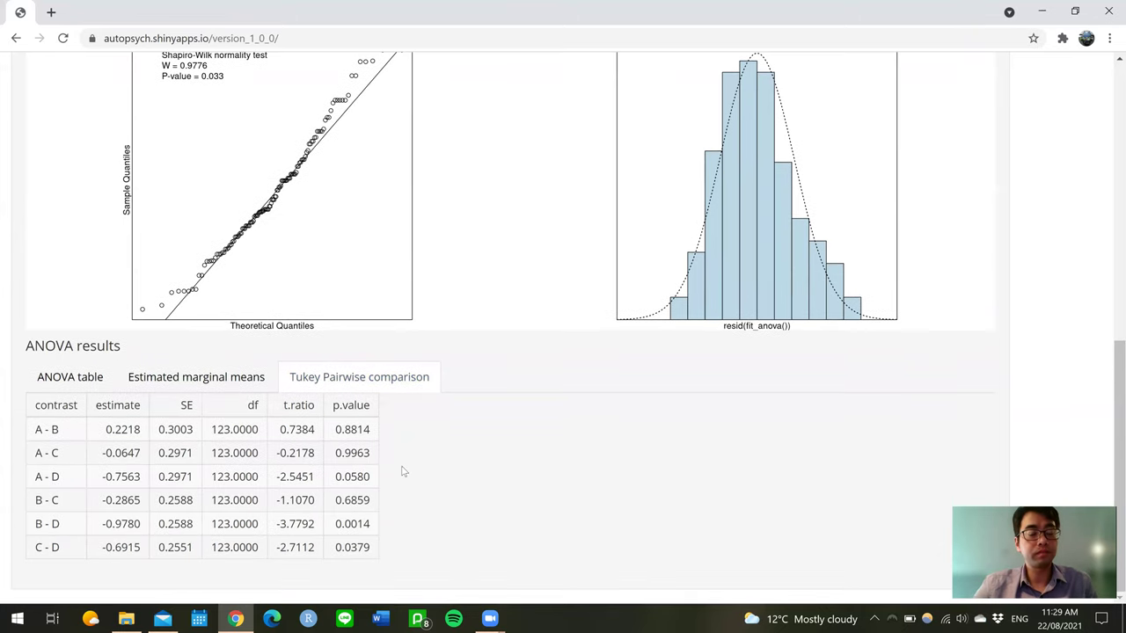
{"action": "double_click", "coordinate": [355, 475]}
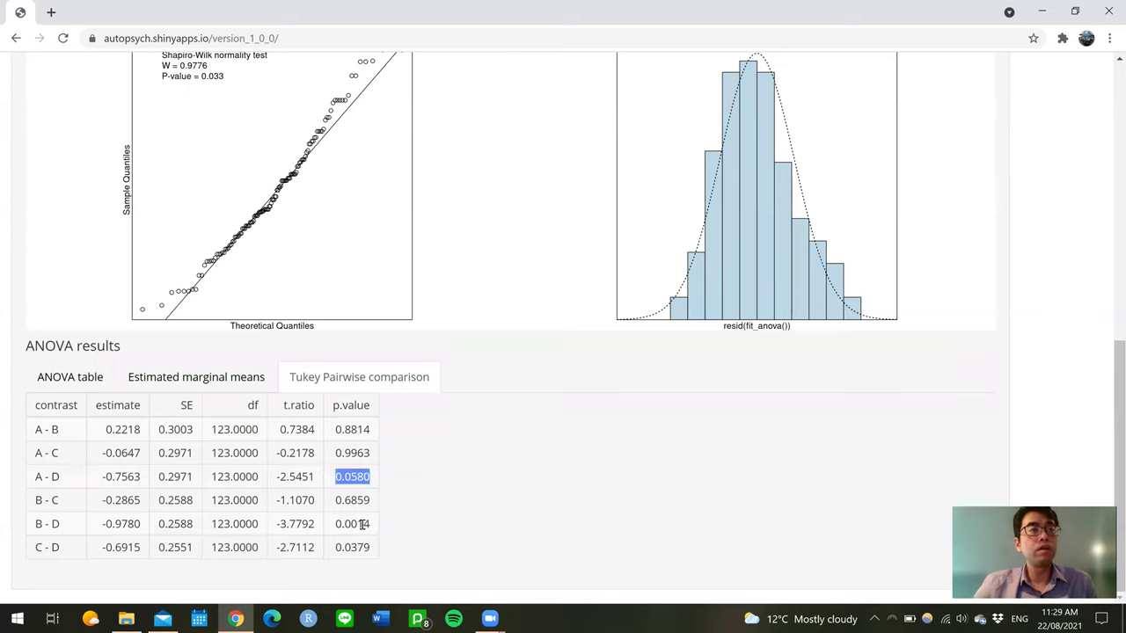
{"action": "double_click", "coordinate": [363, 525]}
{"action": "double_click", "coordinate": [358, 549]}
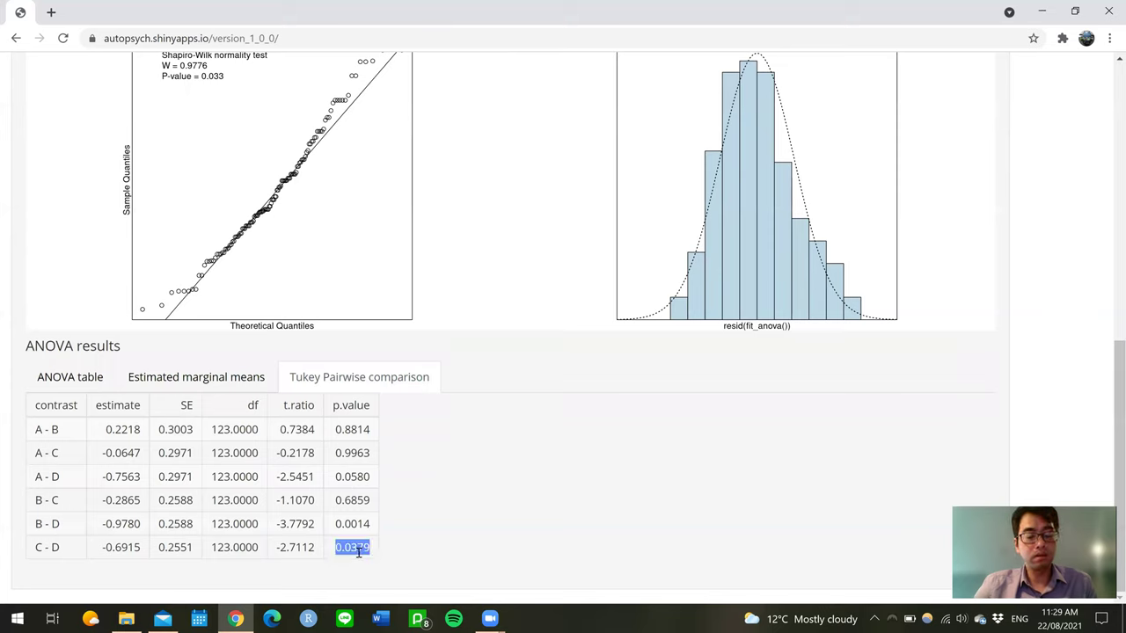
{"action": "left_click", "coordinate": [439, 552]}
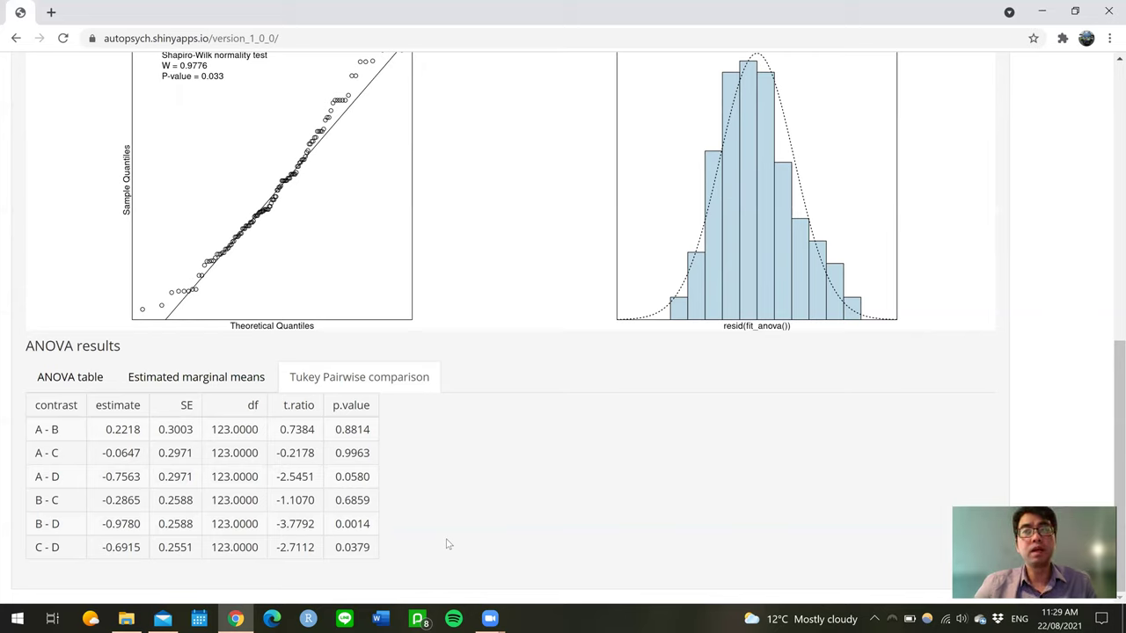
- Highlight the remaining p-values: A–B 0.8814, A–C 0.9963, B–C 0.6859
{"action": "double_click", "coordinate": [353, 430]}
{"action": "double_click", "coordinate": [361, 452]}
{"action": "double_click", "coordinate": [358, 500]}
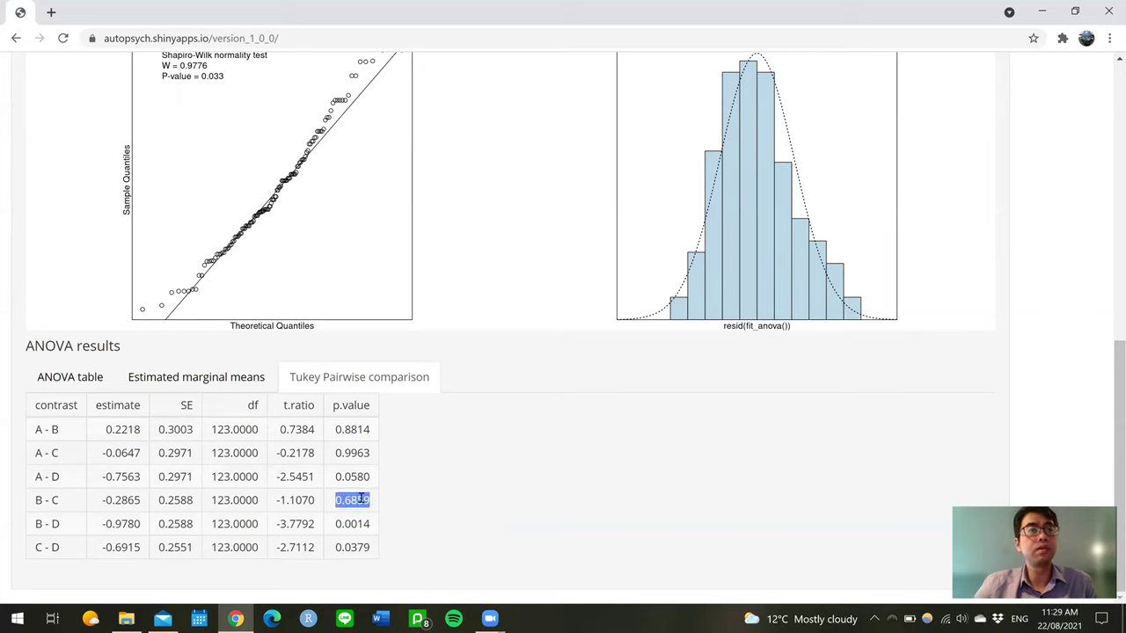
{"action": "left_click", "coordinate": [435, 500]}
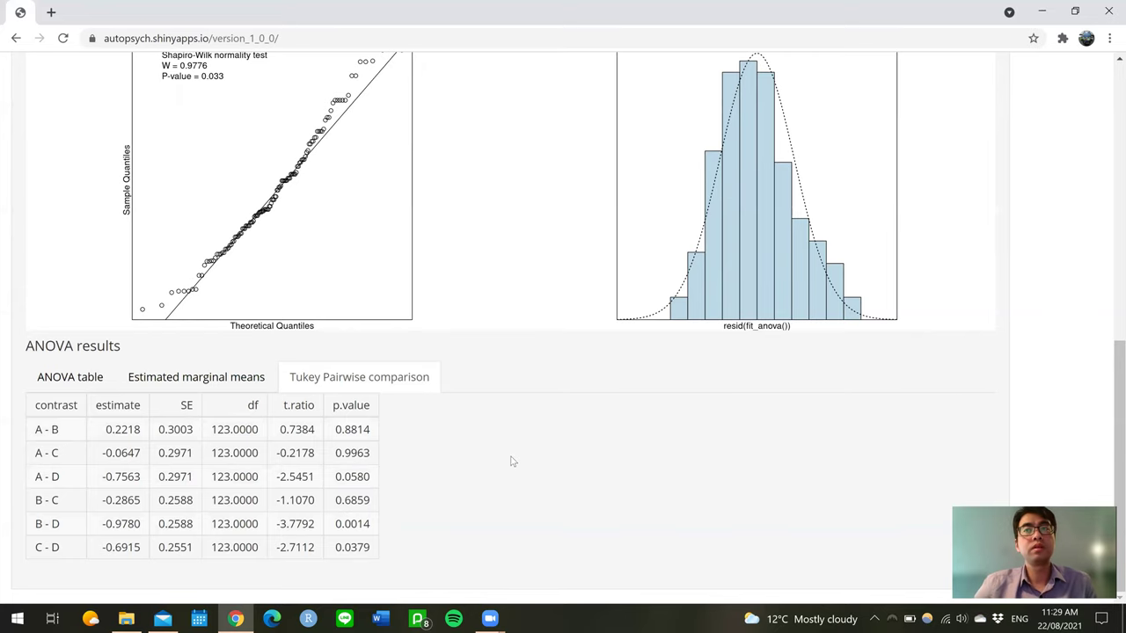
- Switch the group variable from school to gender and view the two-group box plot
{"action": "scroll", "coordinate": [513, 461], "scroll_direction": "up", "scroll_amount": 3}
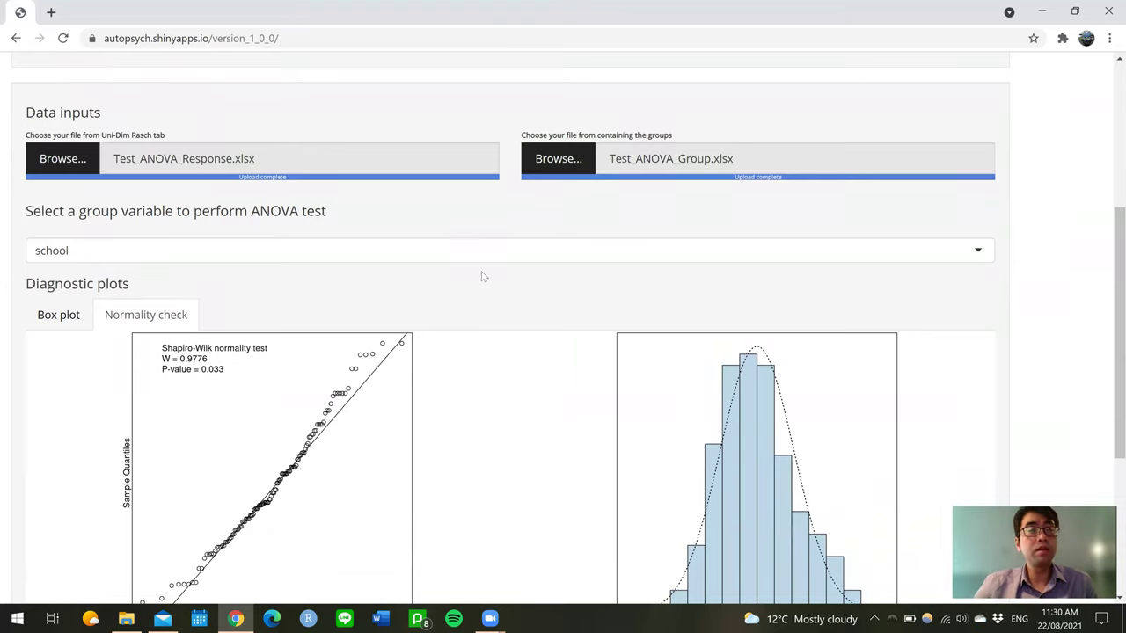
{"action": "left_click", "coordinate": [484, 254]}
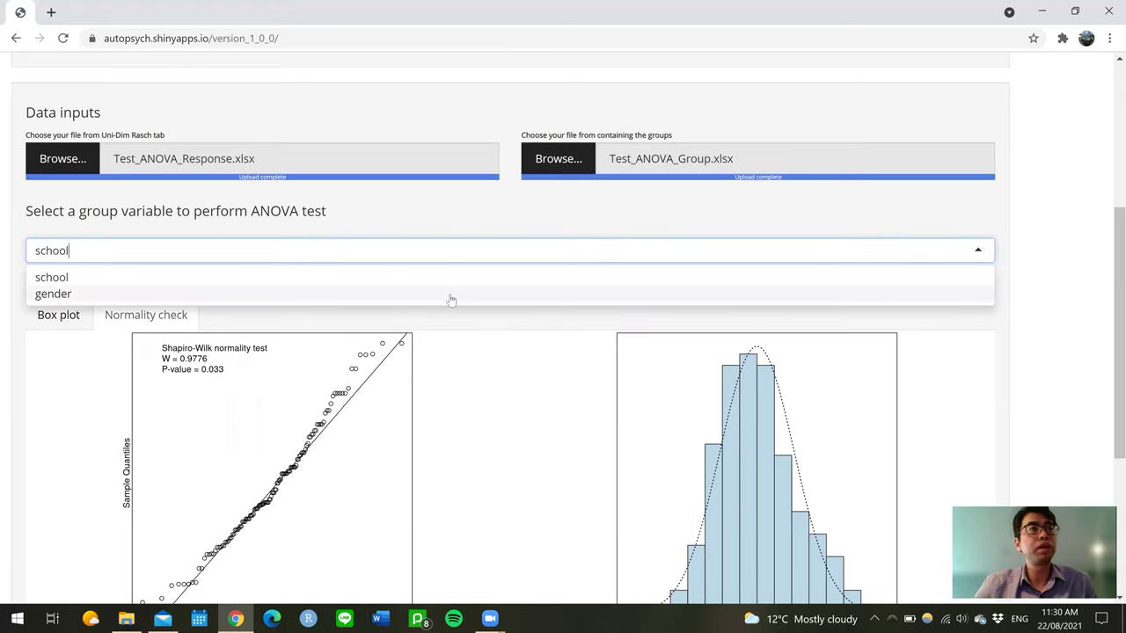
{"action": "left_click", "coordinate": [451, 300]}
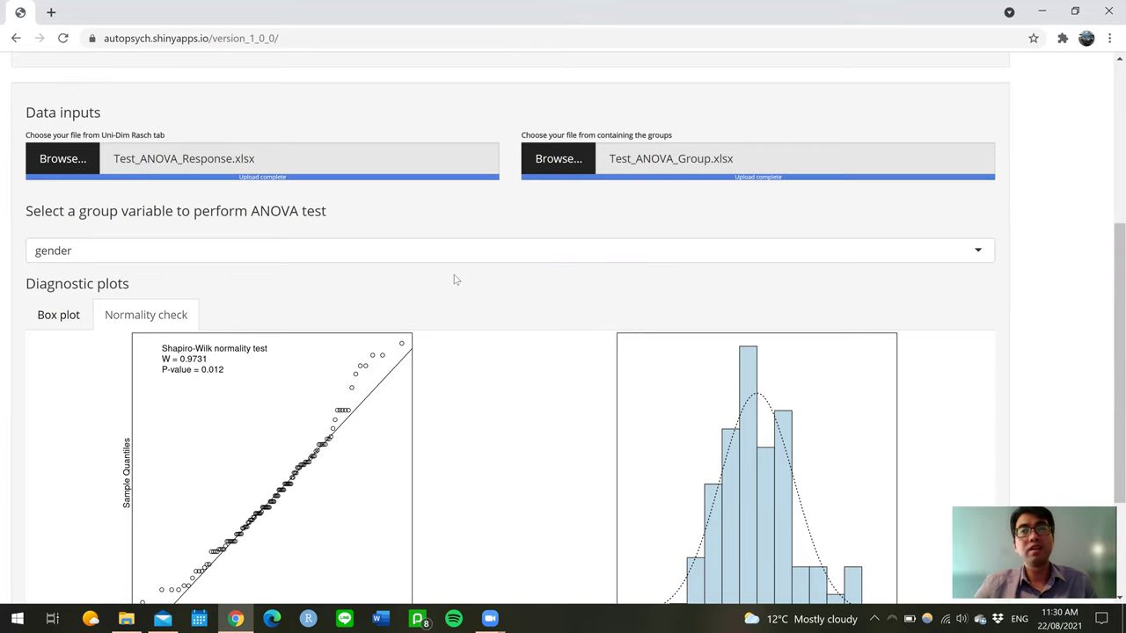
{"action": "left_click", "coordinate": [76, 318]}
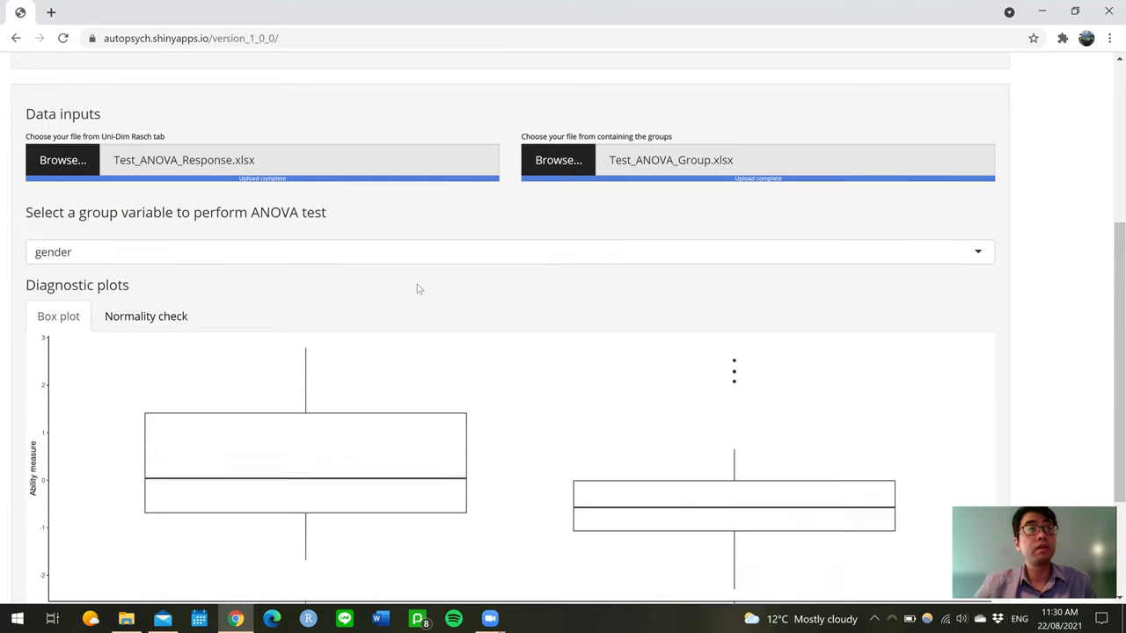
{"action": "scroll", "coordinate": [418, 289], "scroll_direction": "up", "scroll_amount": 4}
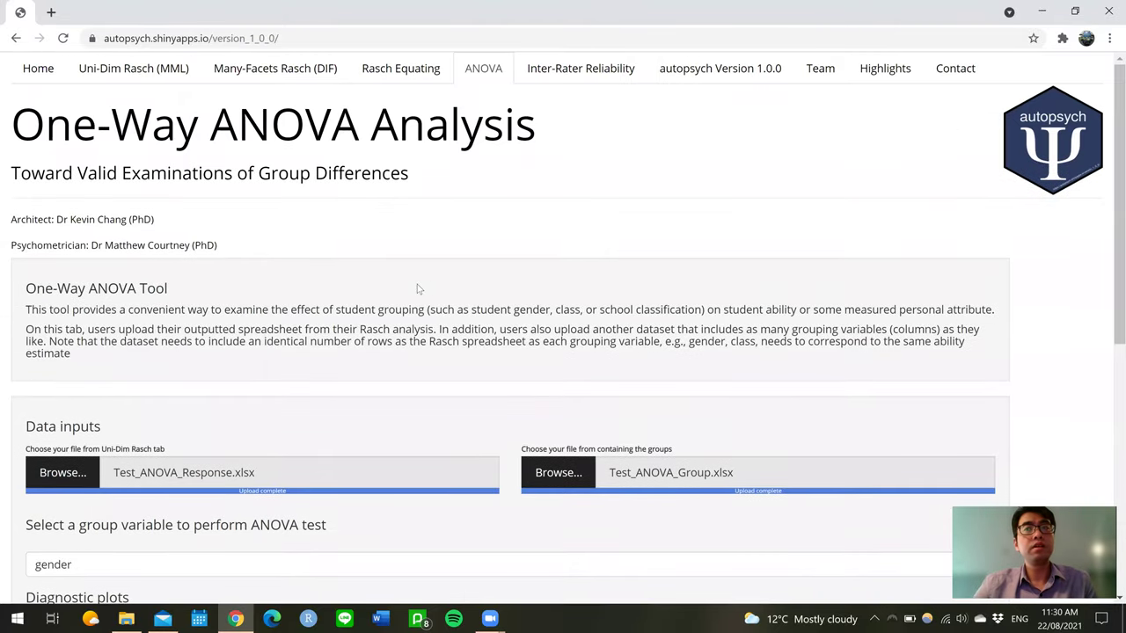